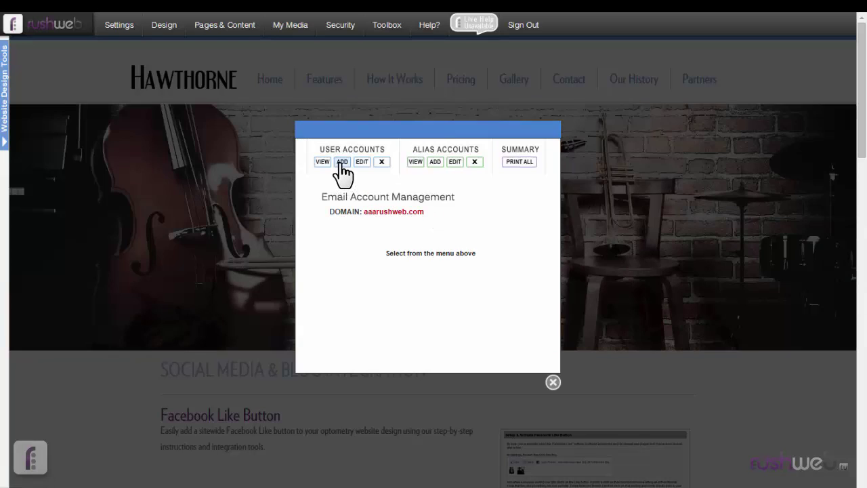
Step: Start adding a new user mailbox under User Accounts for aaarushweb.com
left_click(342, 162)
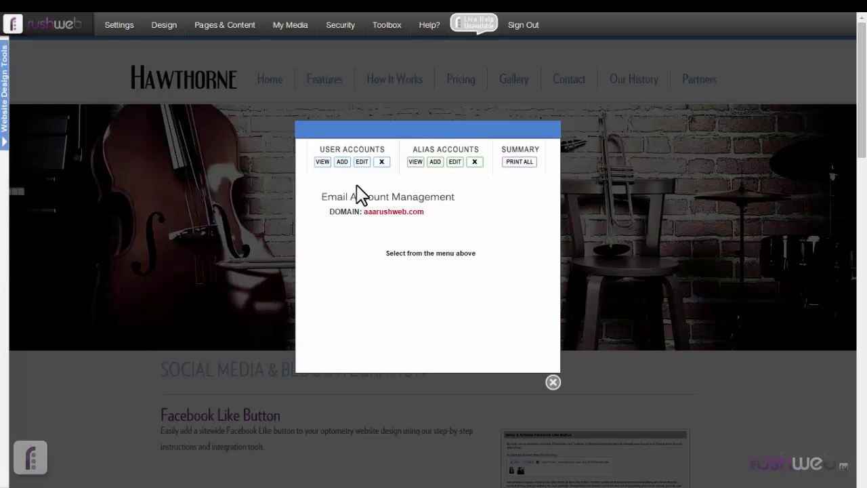
Step: Create one user mailbox with a temporary password and the owner's full name
left_click(410, 236)
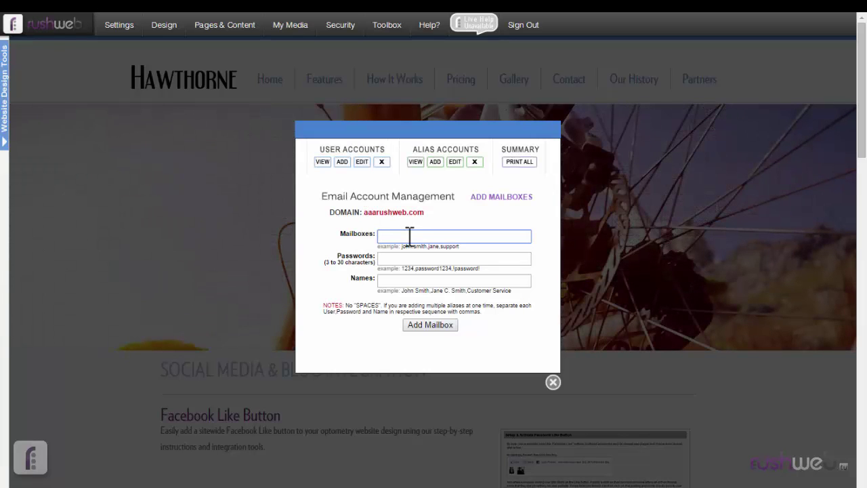
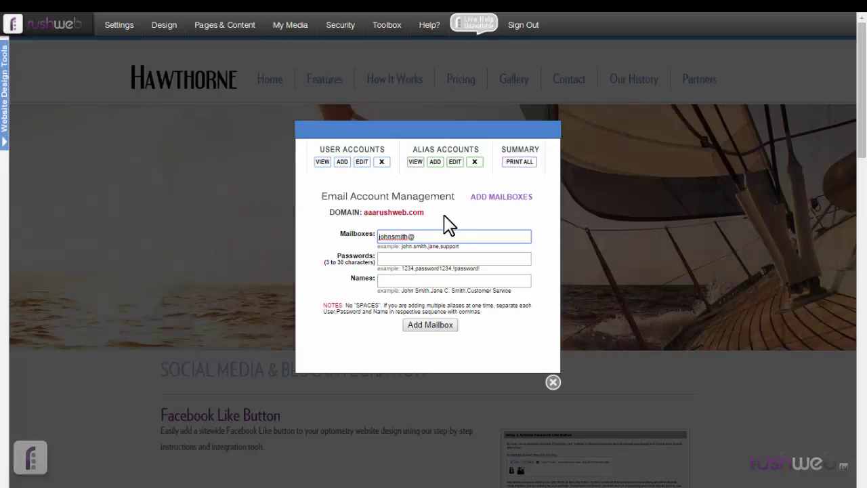
key("Tab")
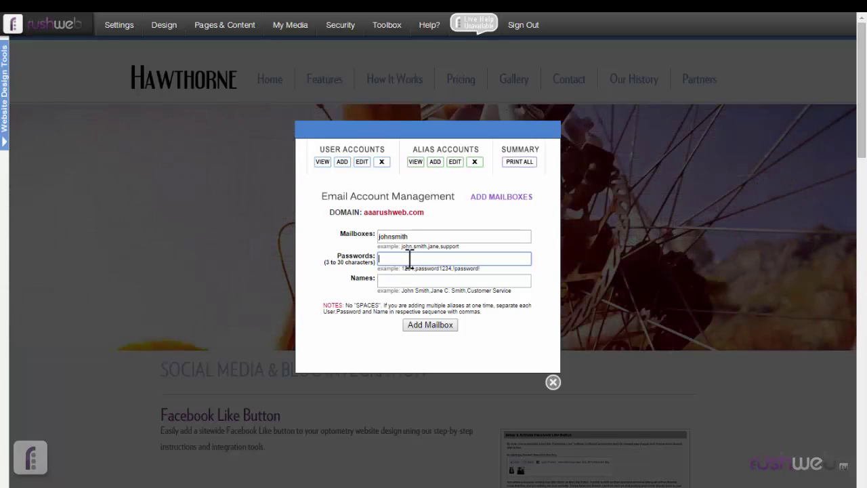
type("emp!pass")
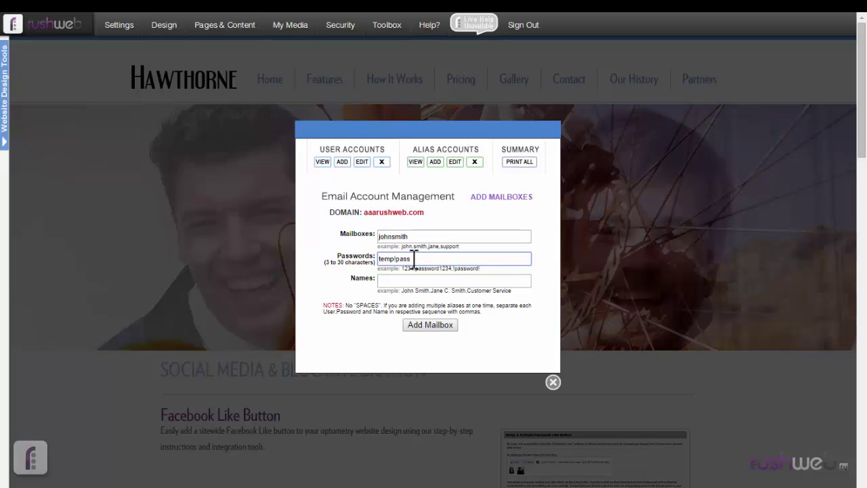
left_click(400, 281)
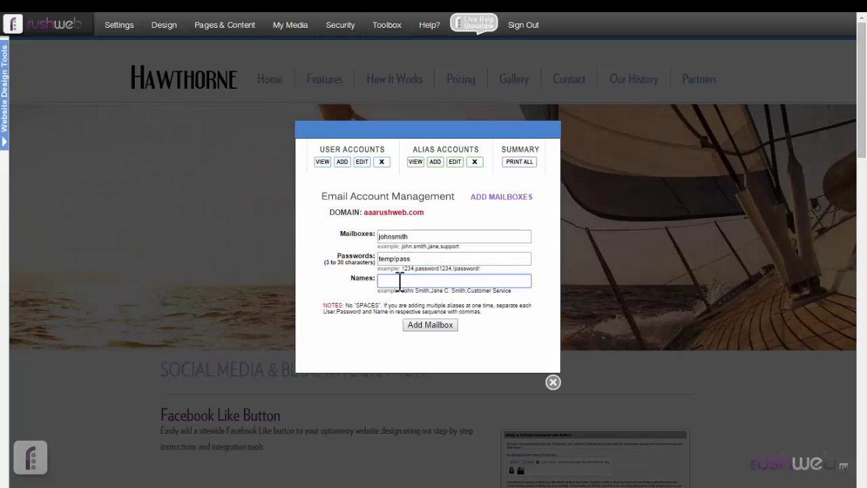
type("John Smith")
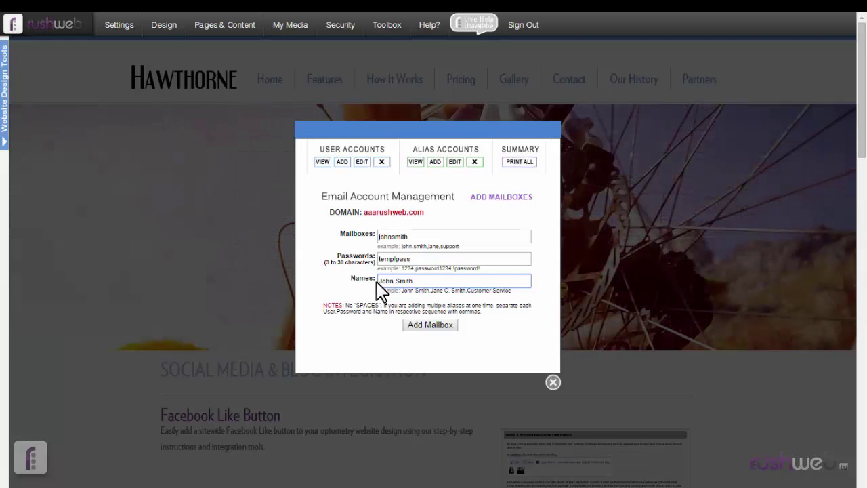
left_click(436, 327)
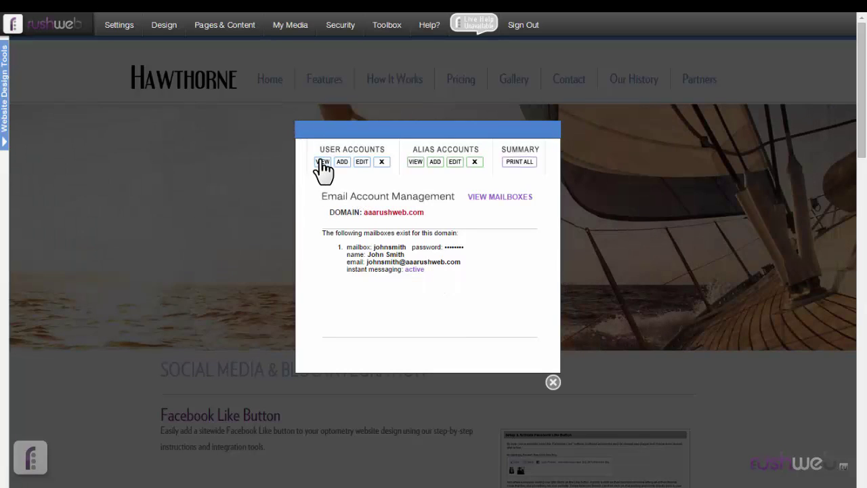
Step: Check that the domain lists one mailbox, then start a blank Add Mailboxes form
left_click(323, 162)
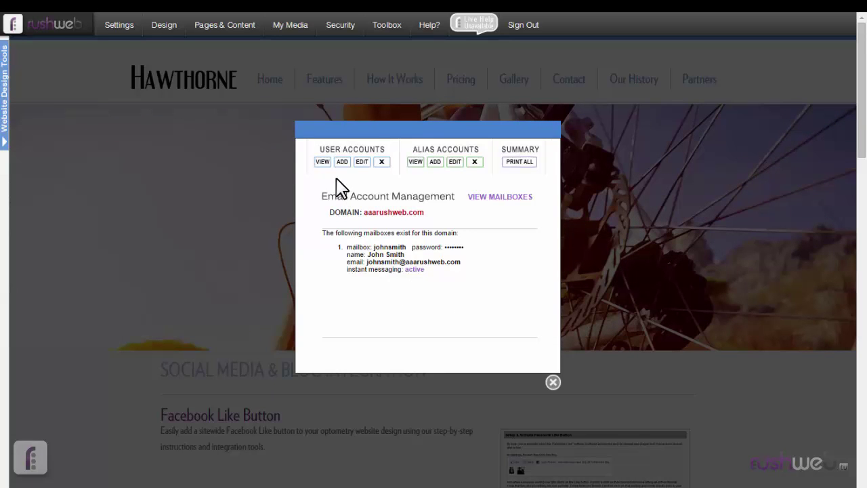
left_click(321, 162)
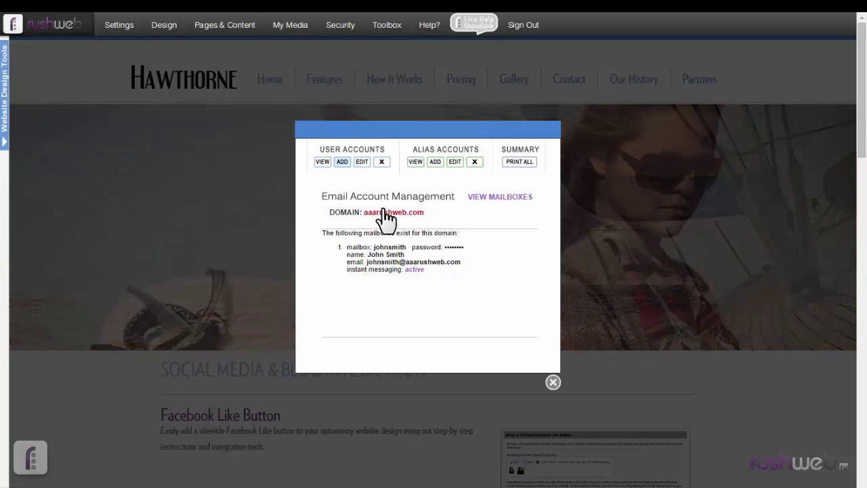
left_click(412, 236)
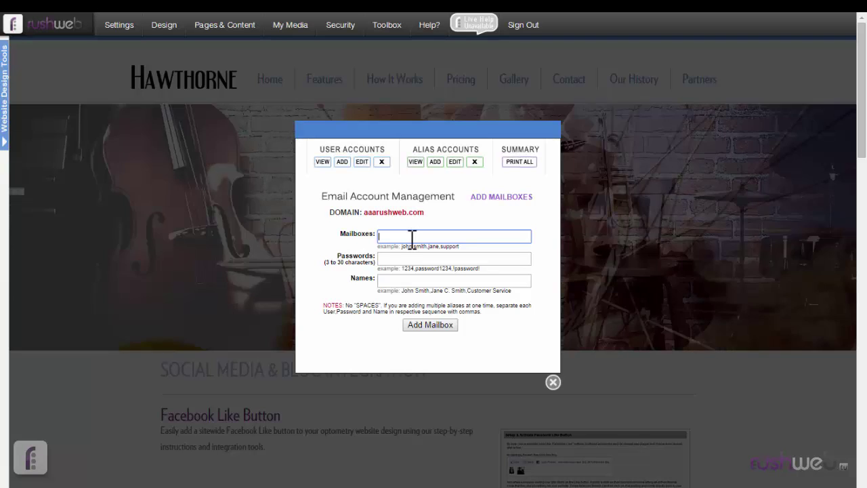
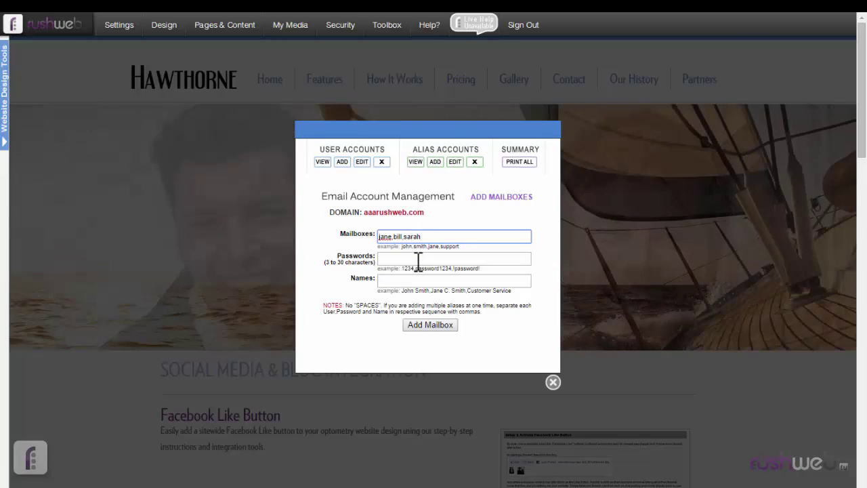
Step: Submit three comma-separated mailboxes and temporary passwords with four display names, triggering a count-mismatch error
key("Tab")
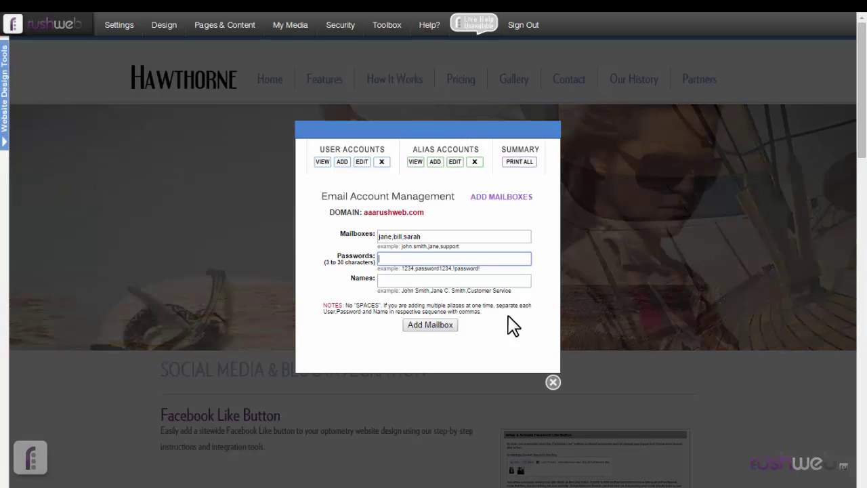
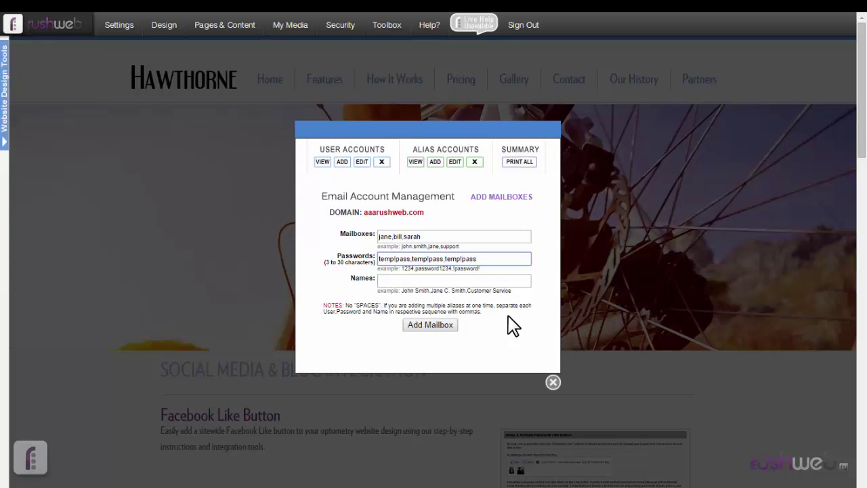
left_click(499, 282)
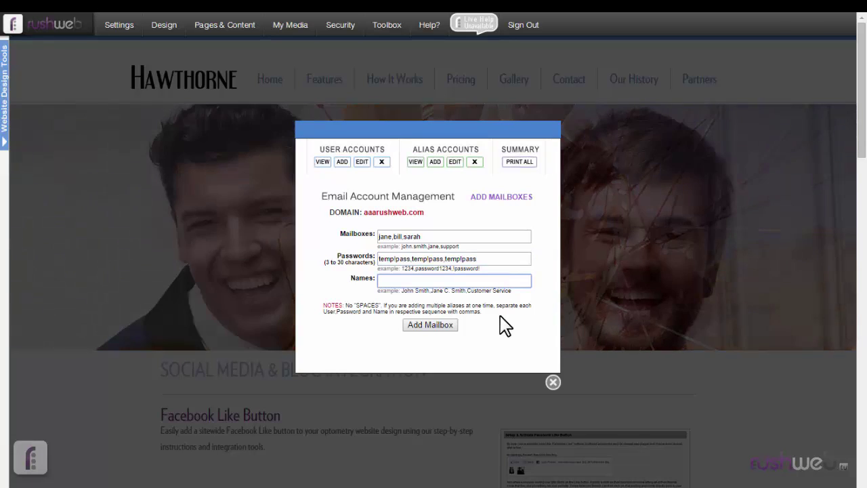
type("Jane,")
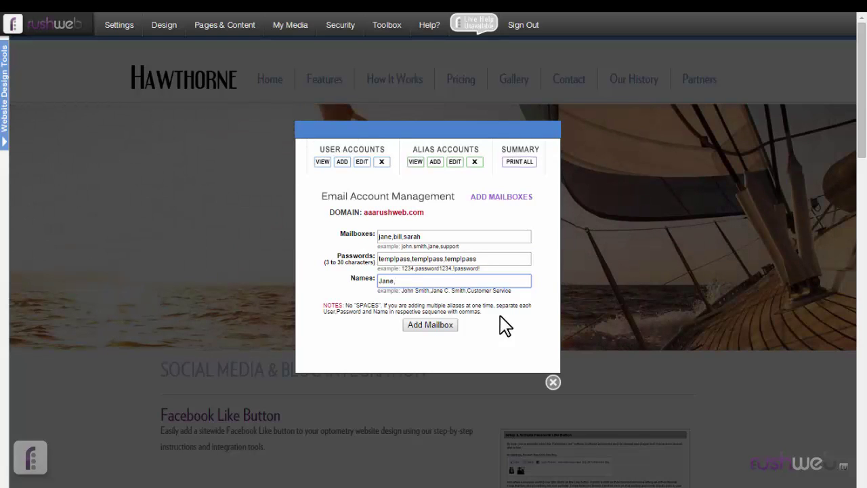
type("Bill,")
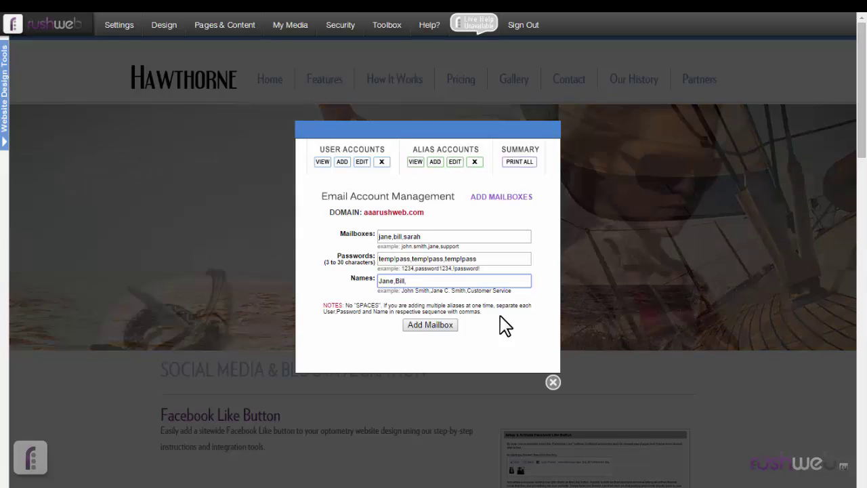
type("Sarah")
type(",")
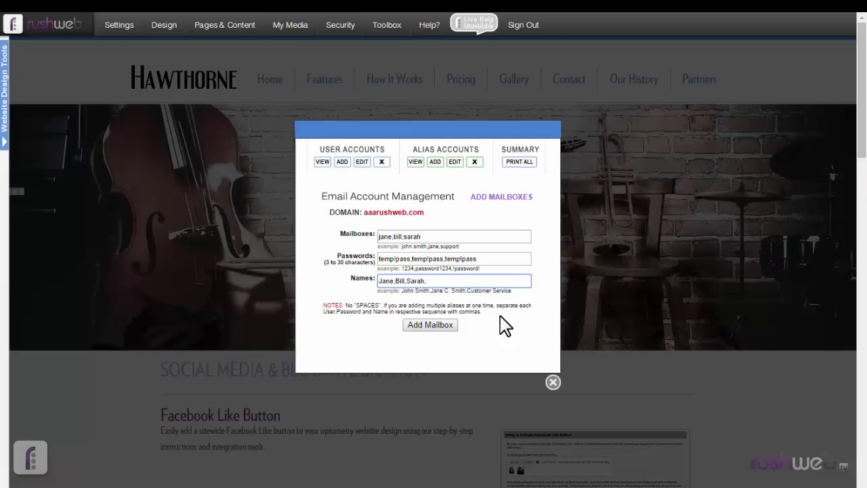
type("Sam")
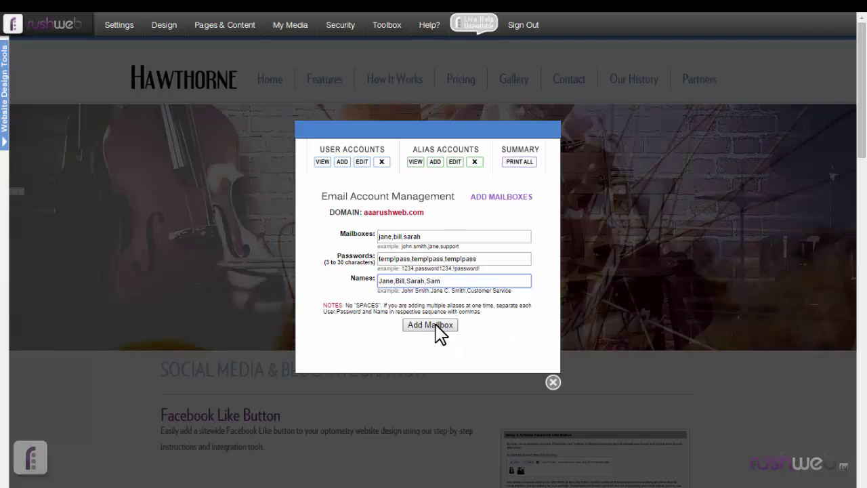
left_click(433, 325)
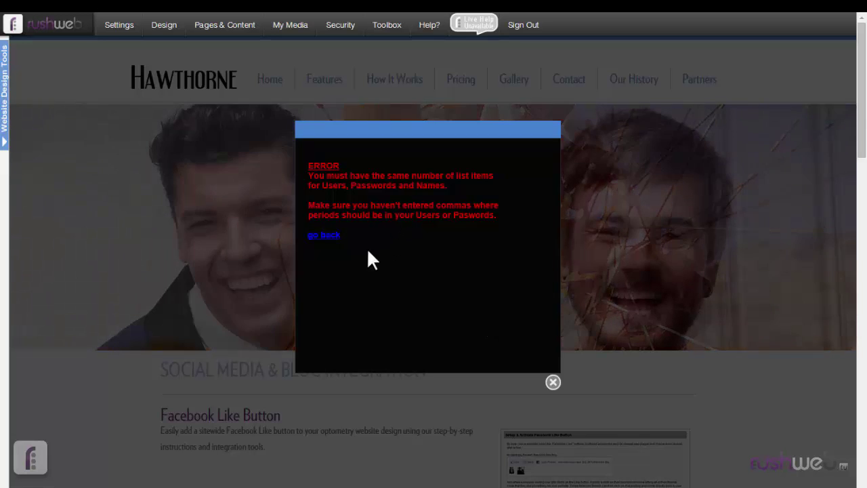
left_click(331, 240)
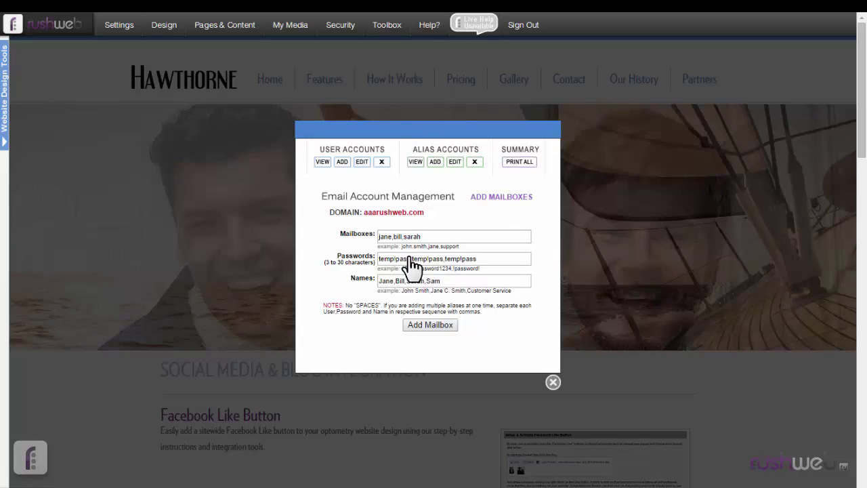
left_click(463, 281)
key("BackSpace")
key("BackSpace")
key("BackSpace")
key("BackSpace")
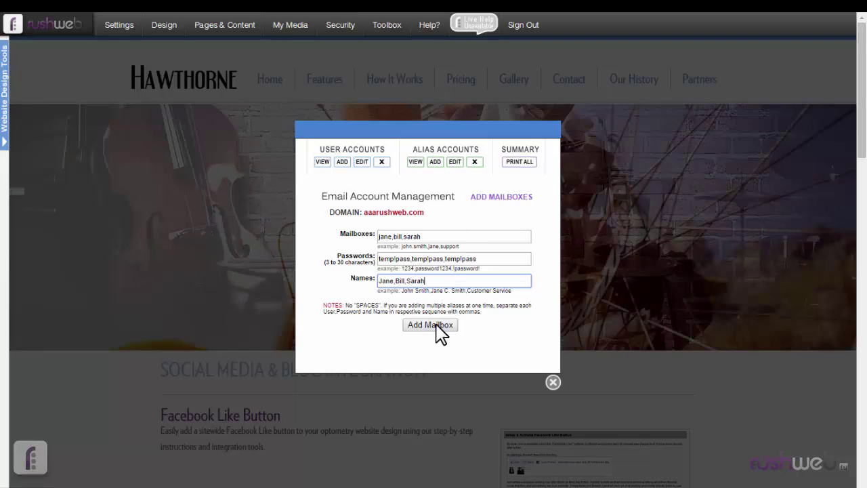
left_click(436, 324)
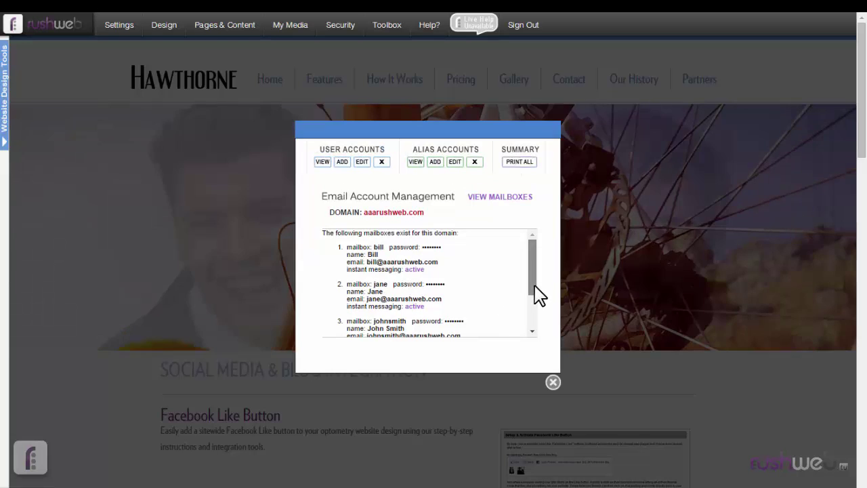
scroll(537, 296, "down", 2)
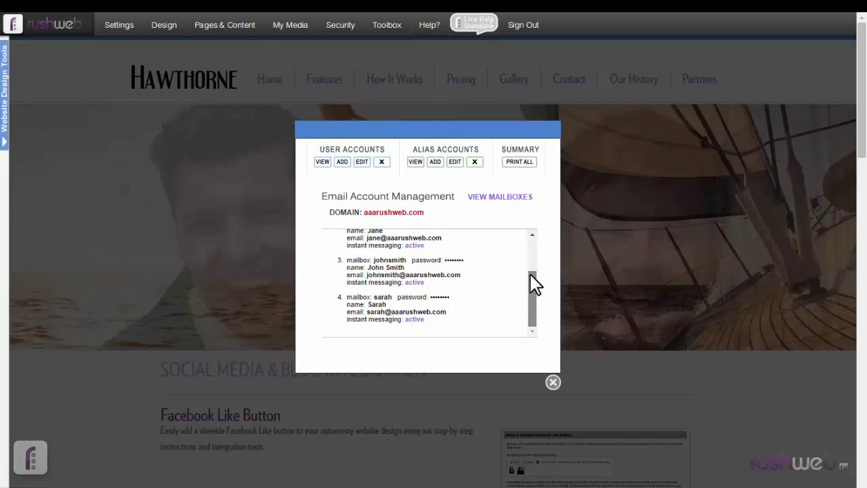
scroll(535, 284, "up", 1)
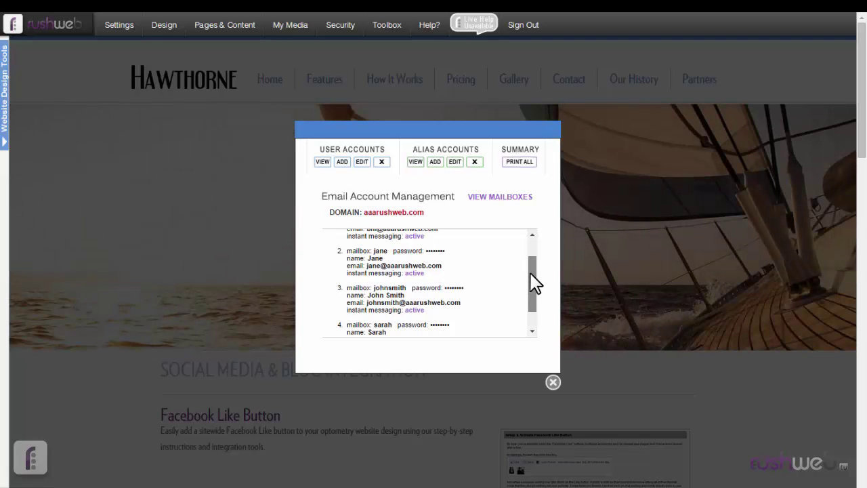
left_click_drag(533, 283, 538, 262)
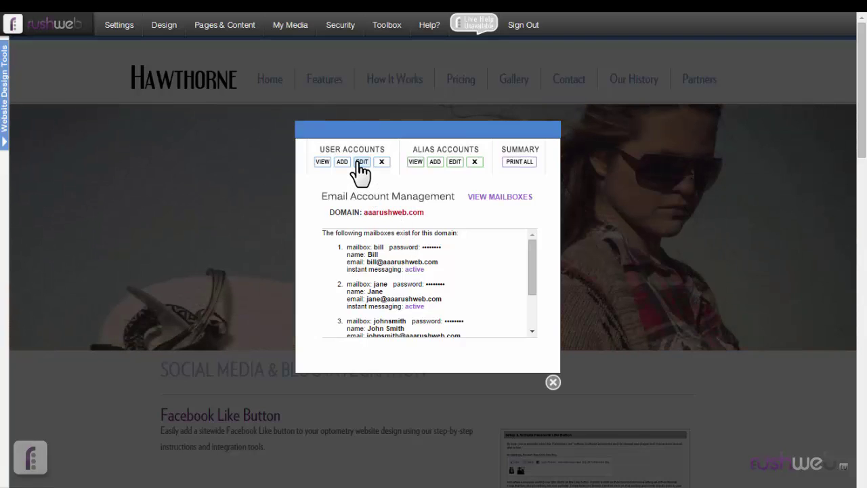
Step: Switch User Accounts to Modify Mailboxes and scroll through the four editable mailboxes
left_click(360, 163)
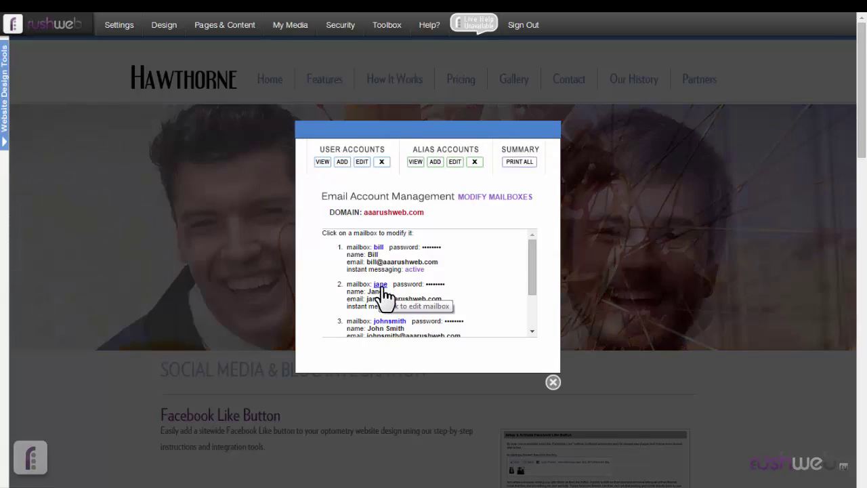
left_click_drag(540, 271, 538, 303)
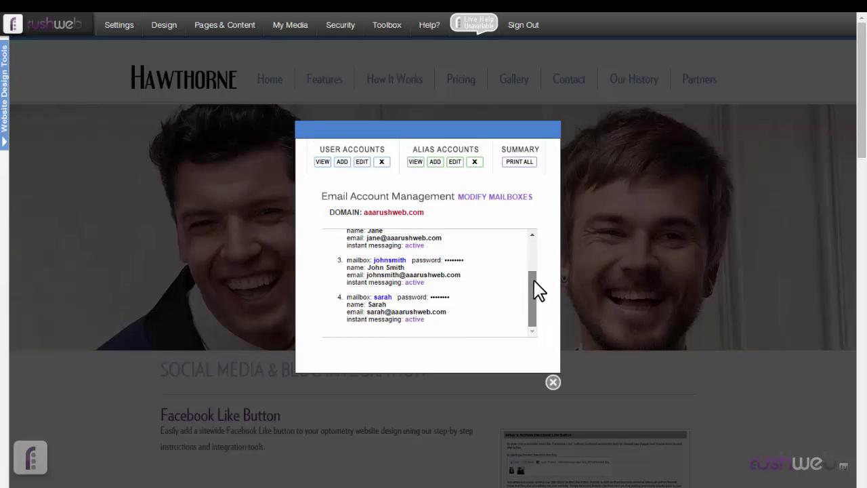
scroll(472, 242, "up", 3)
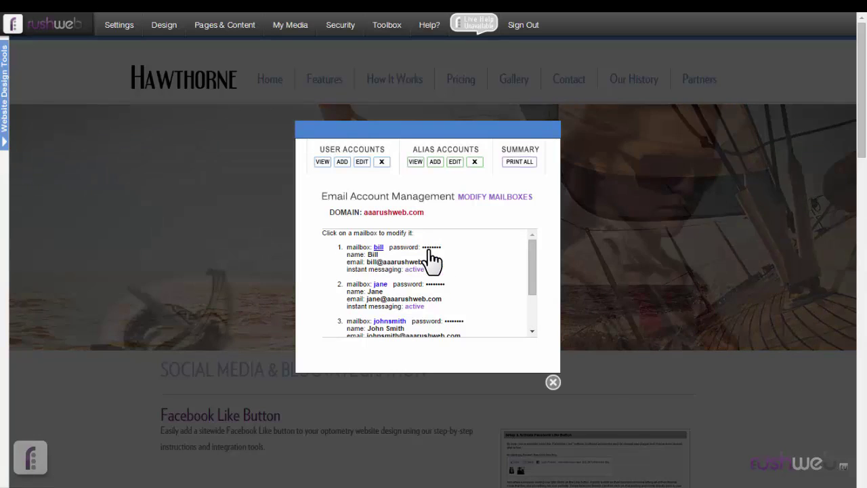
Step: Add the surname to the owner's name, replace the mailbox password and save
left_click(432, 261)
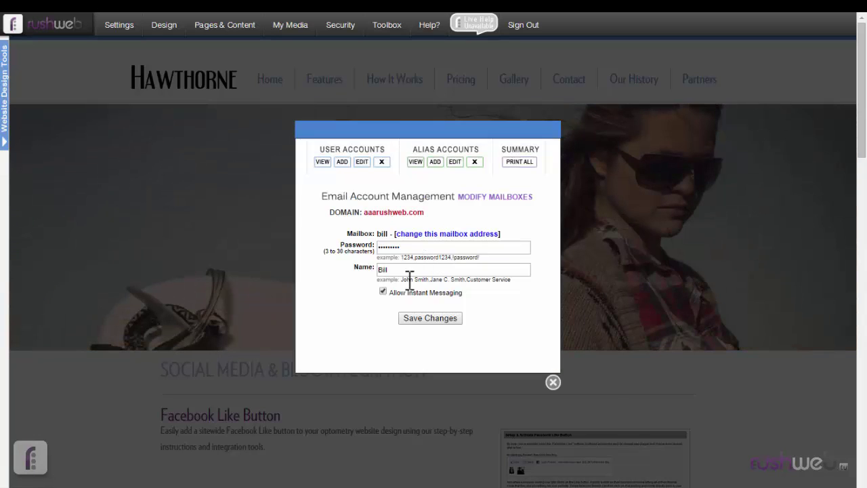
left_click(400, 271)
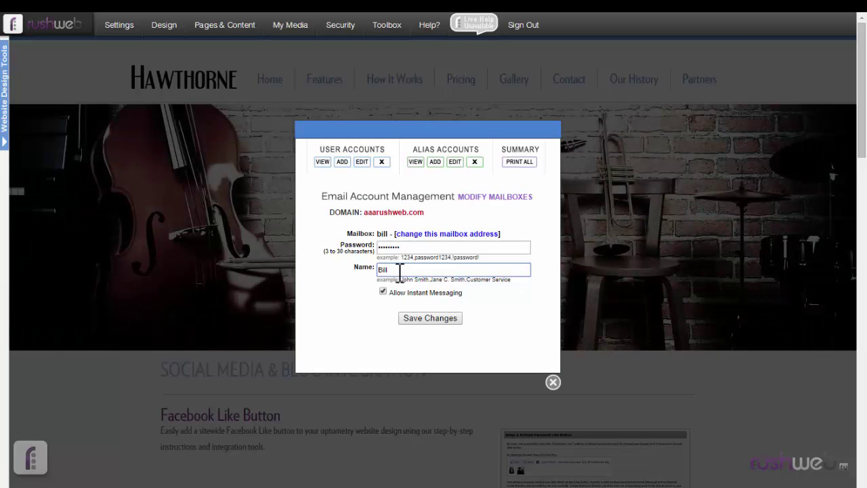
type("Jones")
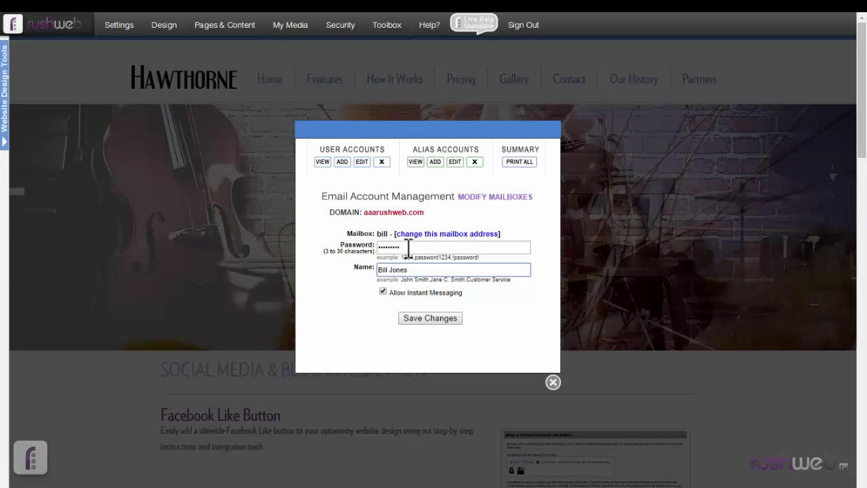
left_click_drag(409, 248, 360, 249)
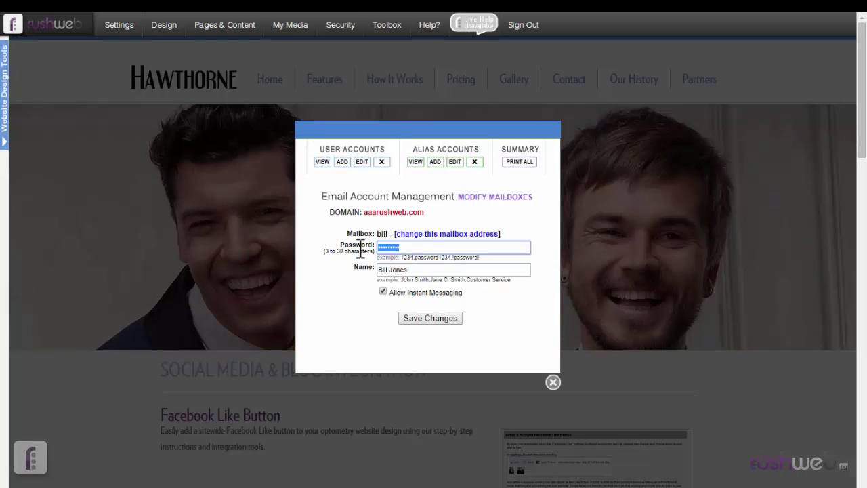
type("1234")
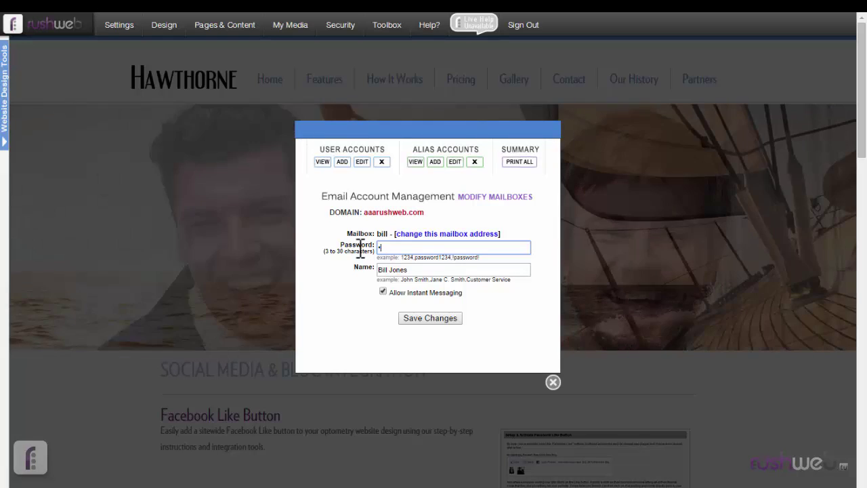
type("567890")
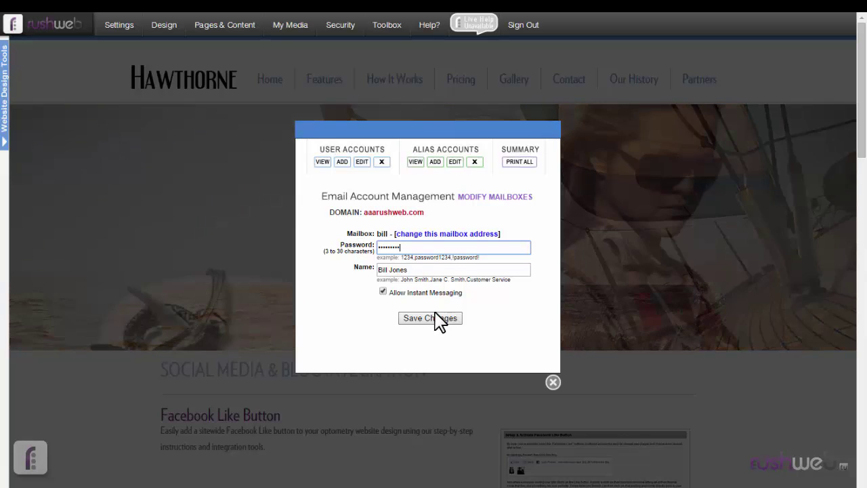
left_click(429, 325)
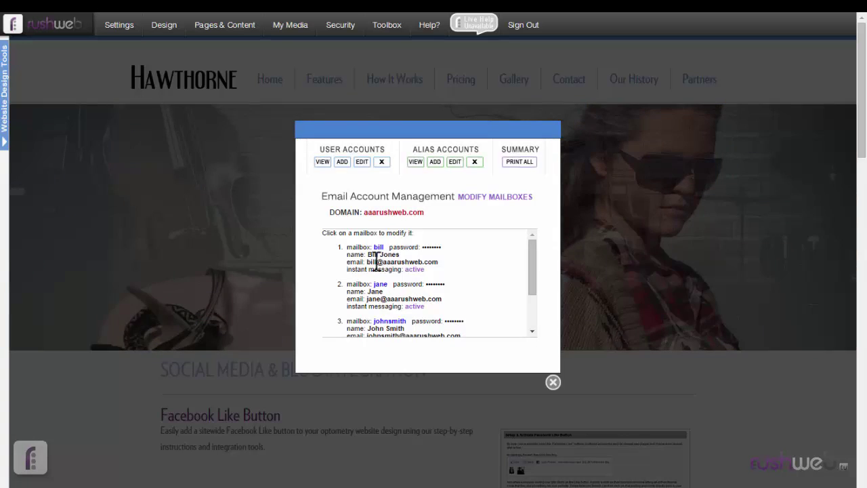
left_click_drag(408, 247, 405, 257)
left_click(405, 257)
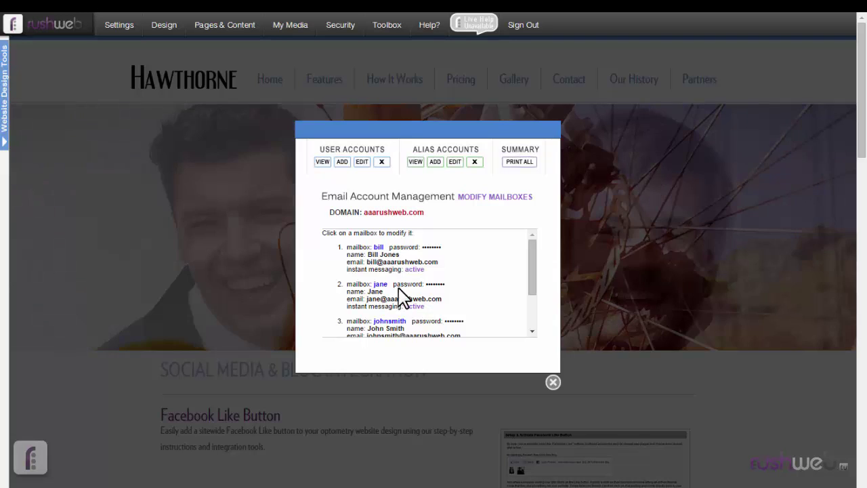
Step: Open the mailbox's edit form and choose to change its address, confirming the prompt
left_click(380, 284)
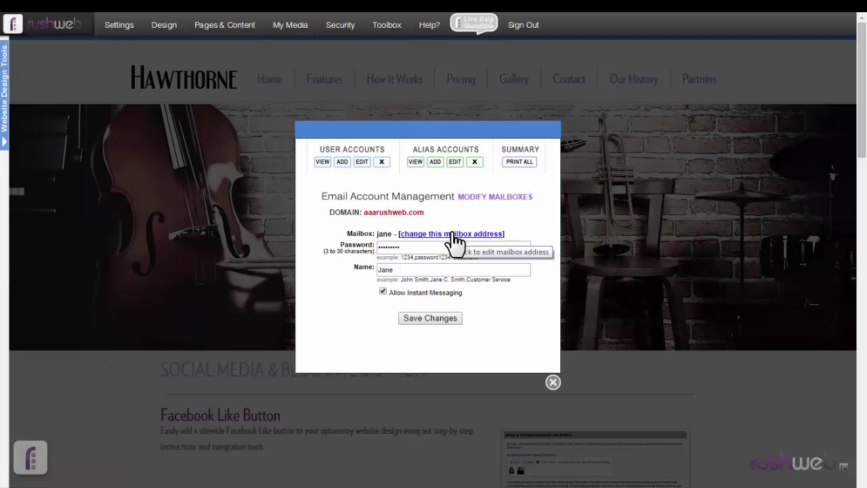
left_click(453, 234)
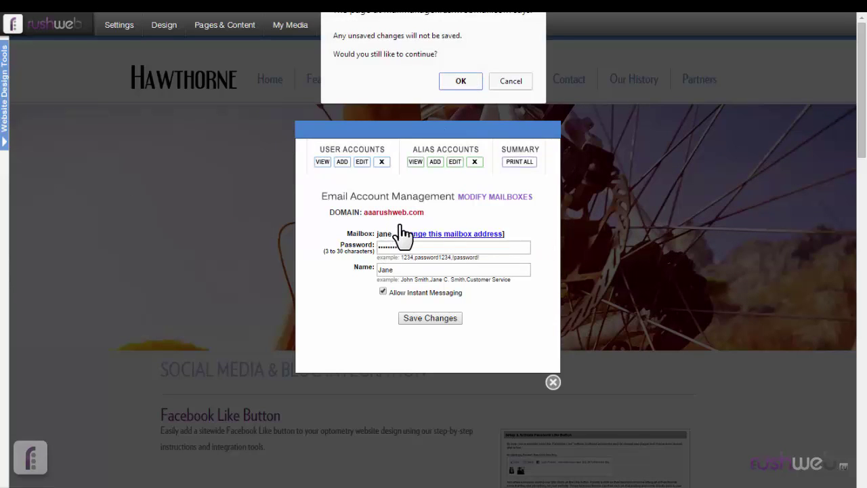
left_click(460, 82)
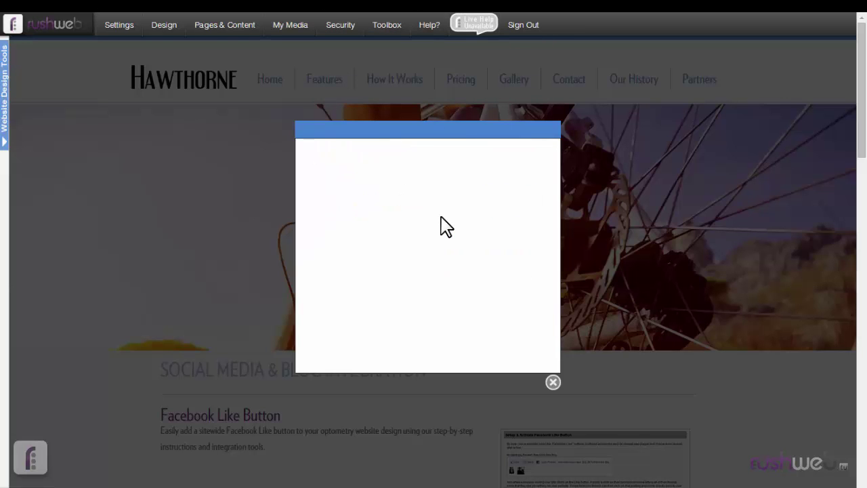
Step: Enter the new full-name mailbox address in Change To and save it
left_click(416, 246)
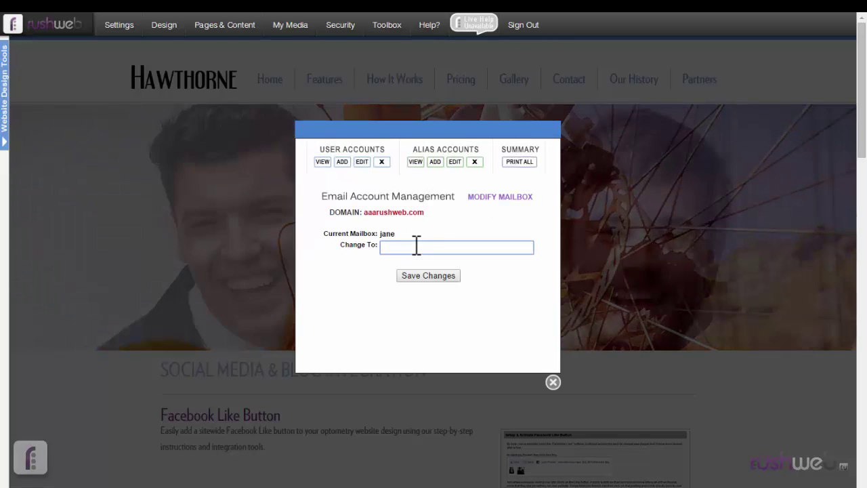
type("jo")
key("BackSpace")
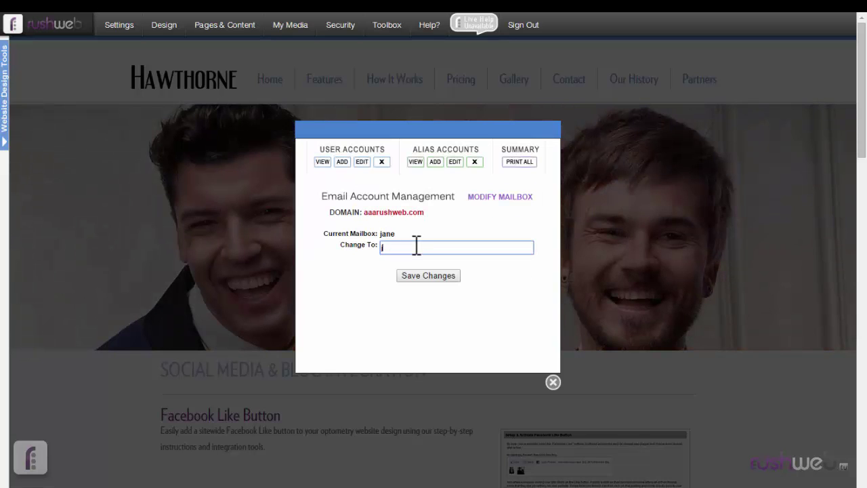
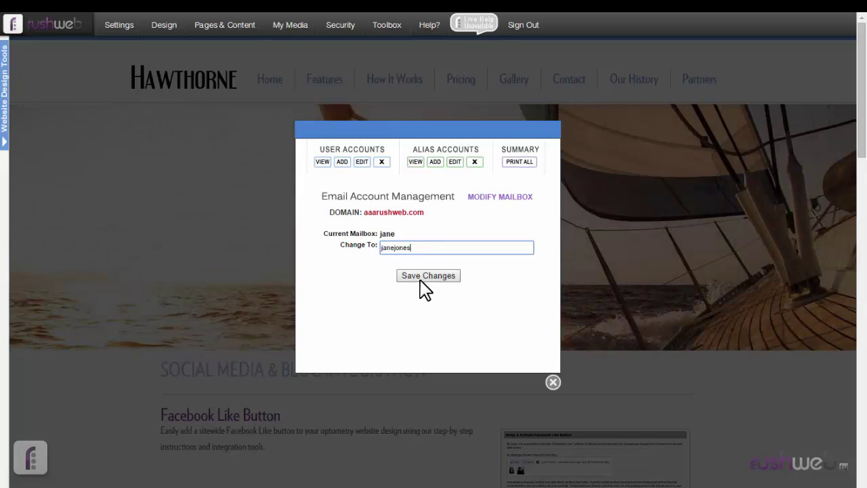
left_click(425, 277)
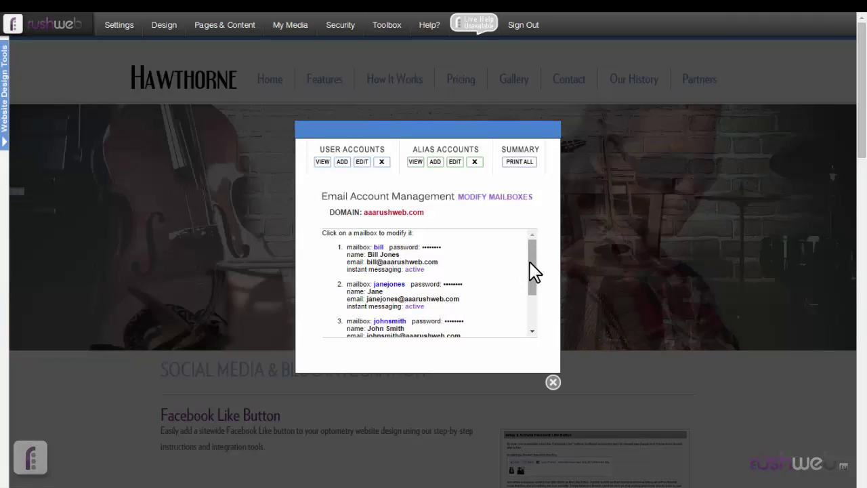
left_click_drag(531, 274, 532, 283)
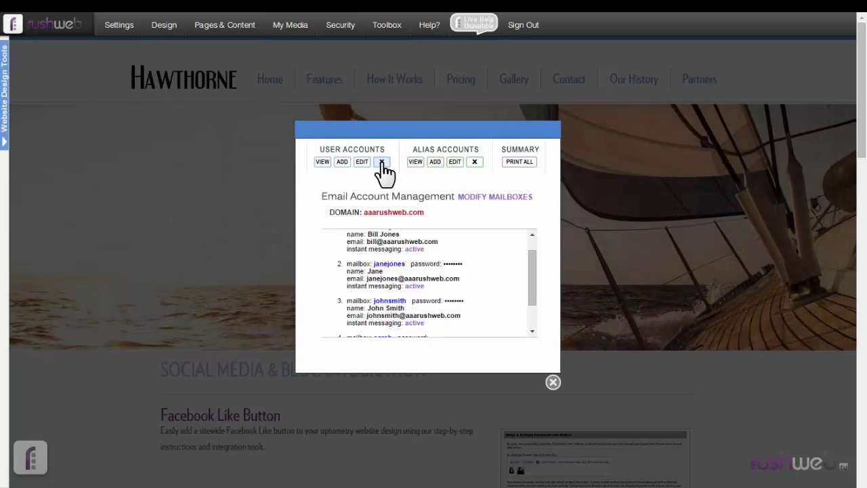
Step: Delete the renamed mailbox from User Accounts, confirming the permanent deletion
left_click(382, 162)
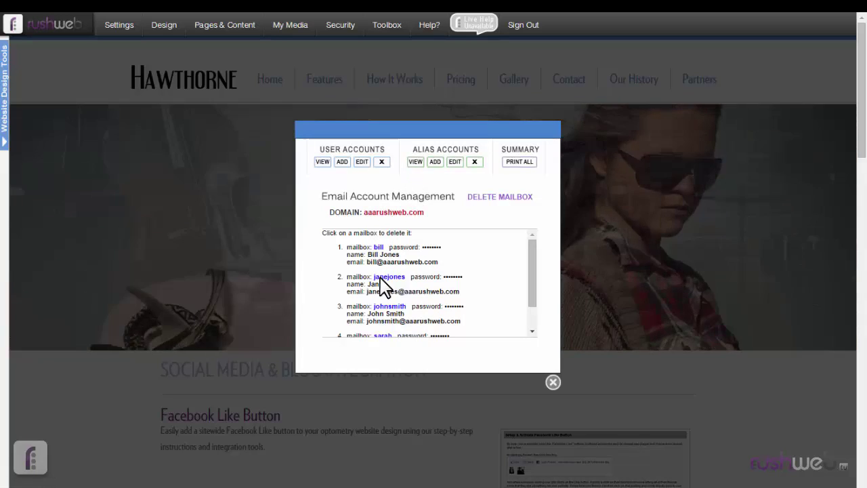
left_click(381, 277)
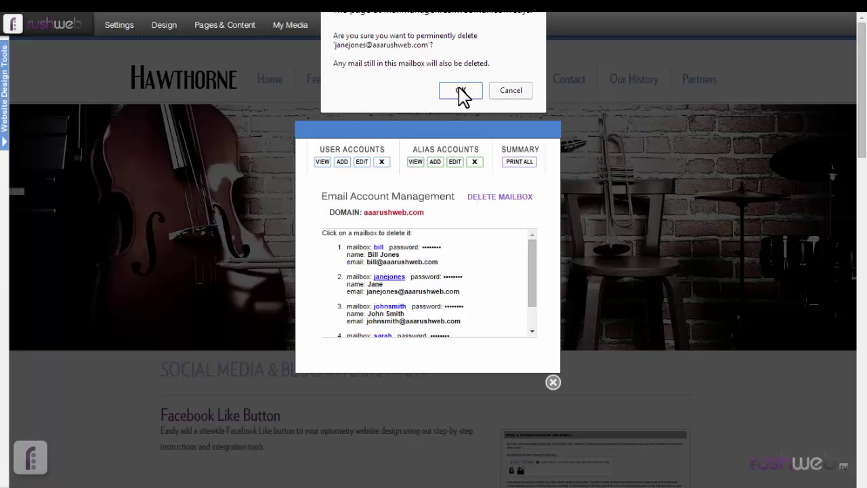
left_click(459, 88)
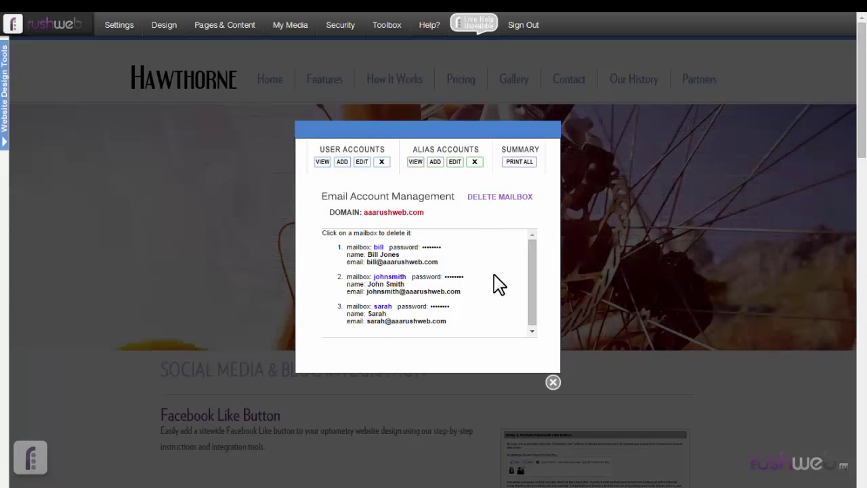
left_click_drag(533, 281, 532, 295)
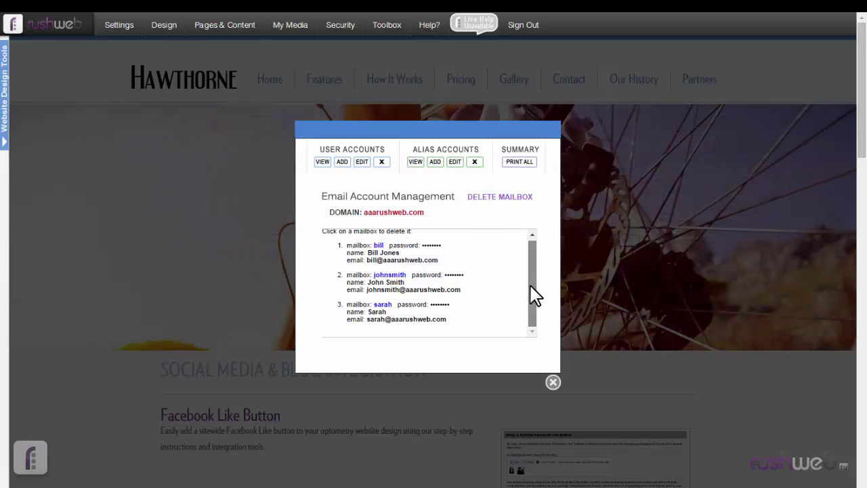